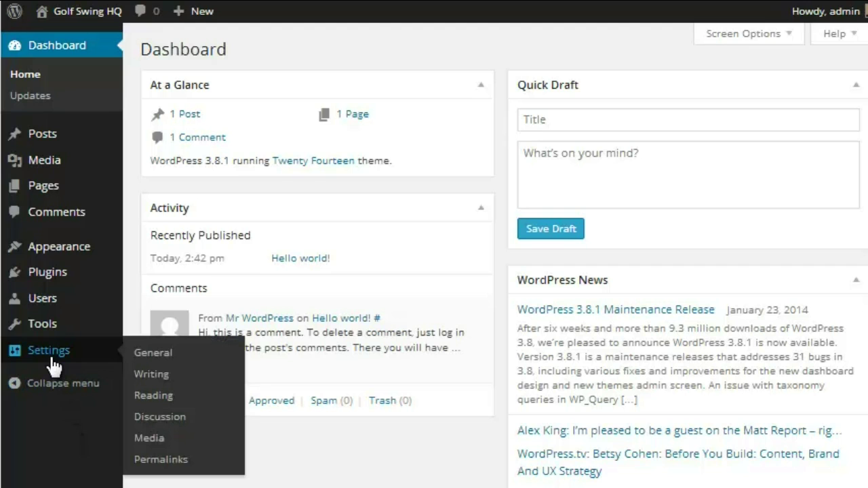
Choose the Post name permalink structure under Common Settings and save it
click(163, 461)
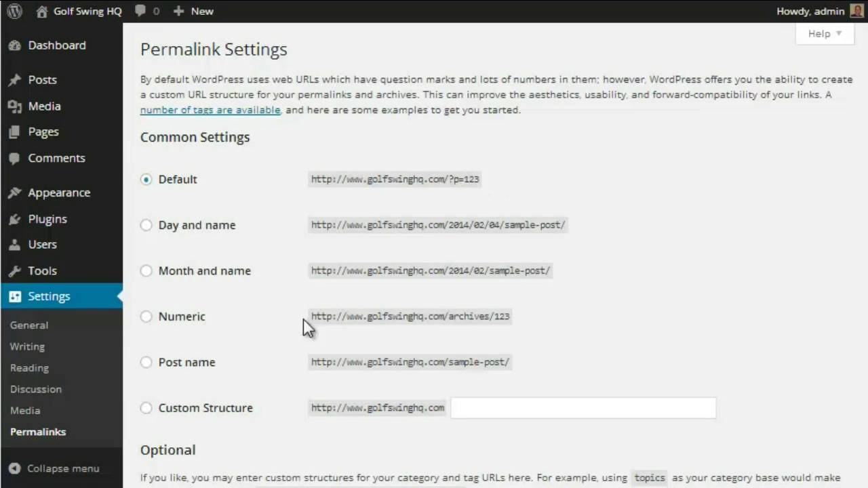
click(146, 363)
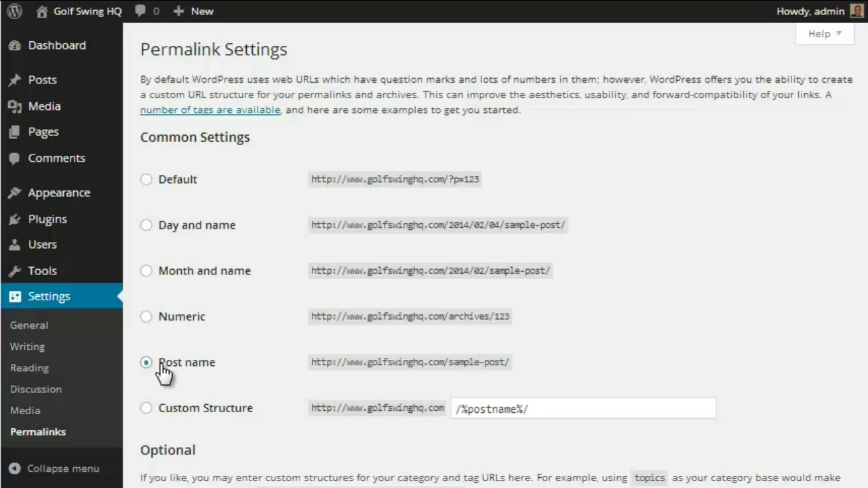
drag(158, 364, 240, 360)
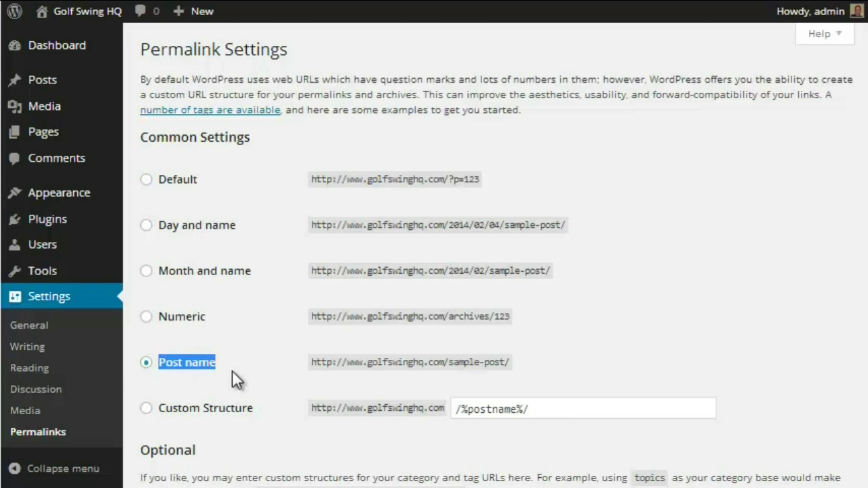
scroll(232, 370, down, 1)
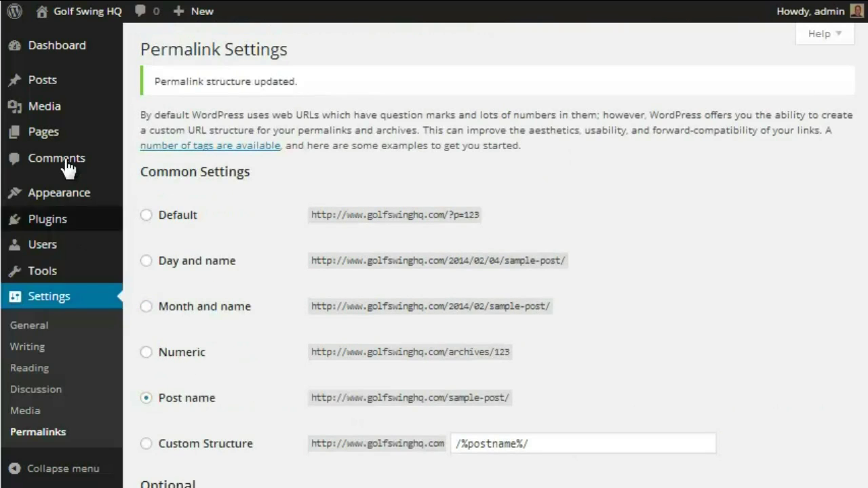
mouse_move(42, 79)
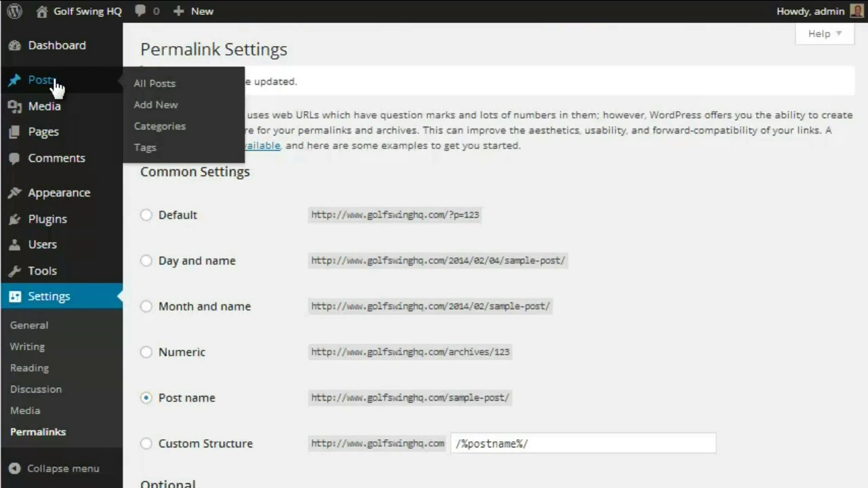
click(54, 84)
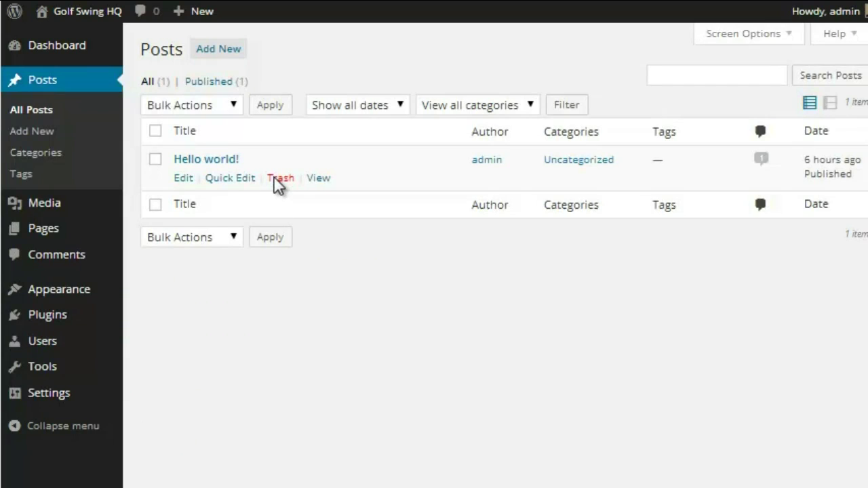
Trash the default 'Hello world!' post and then the 'Sample Page'
click(278, 180)
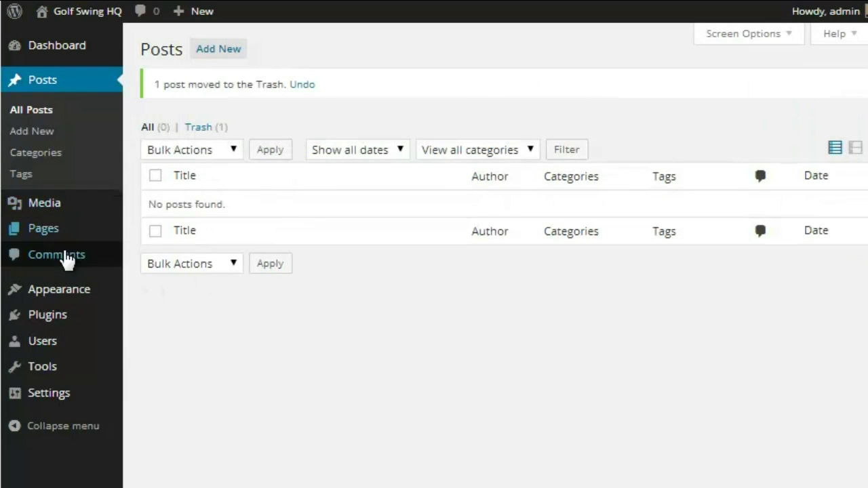
click(43, 229)
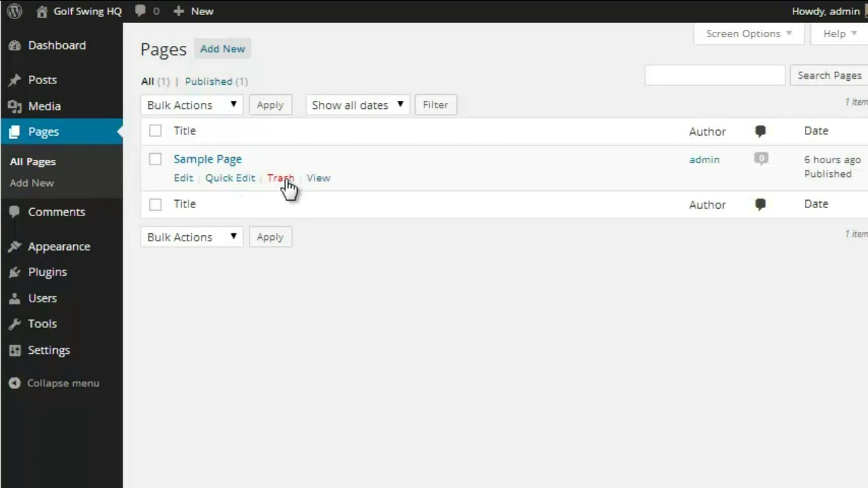
click(284, 179)
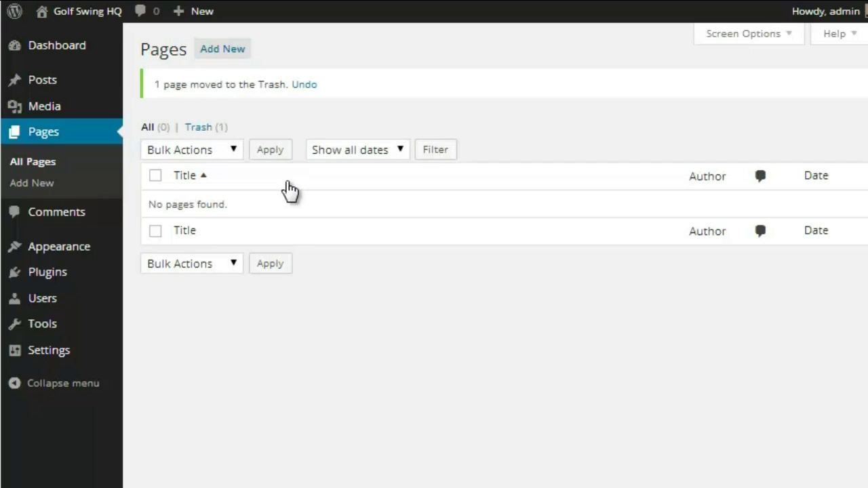
Search the plugin directory for 'yoast seo' and find WordPress SEO by Yoast
click(46, 272)
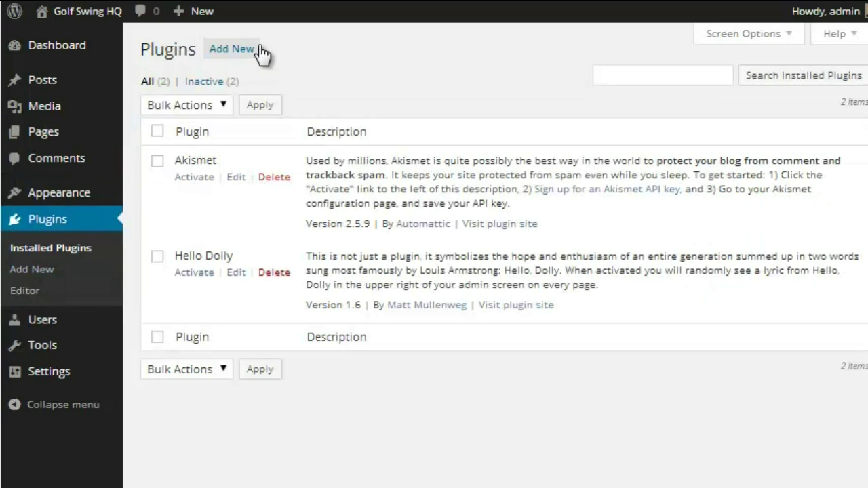
click(242, 56)
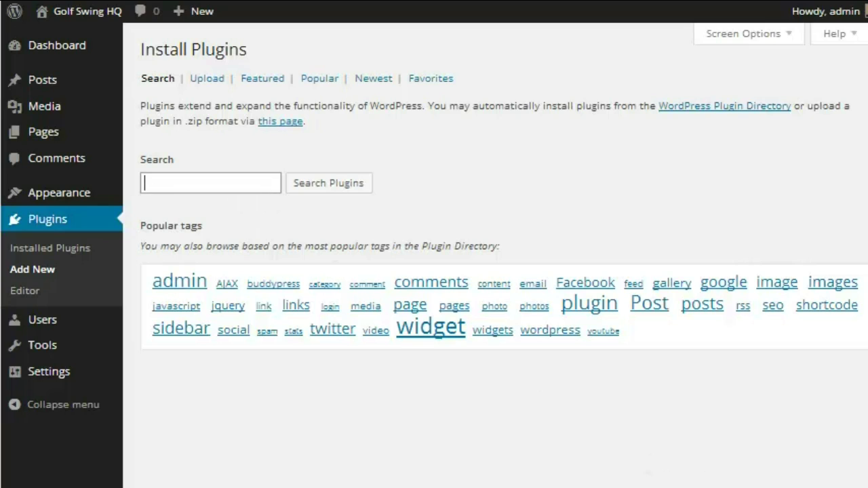
text(yoast seo)
click(328, 185)
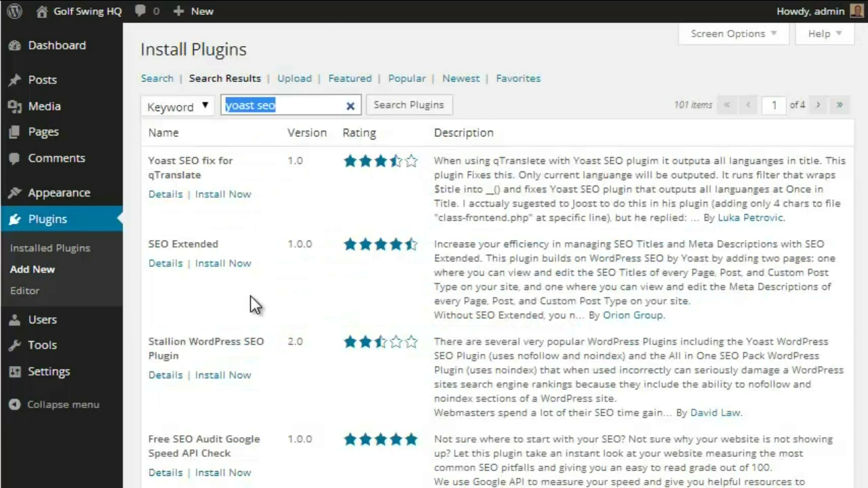
scroll(251, 295, down, 5)
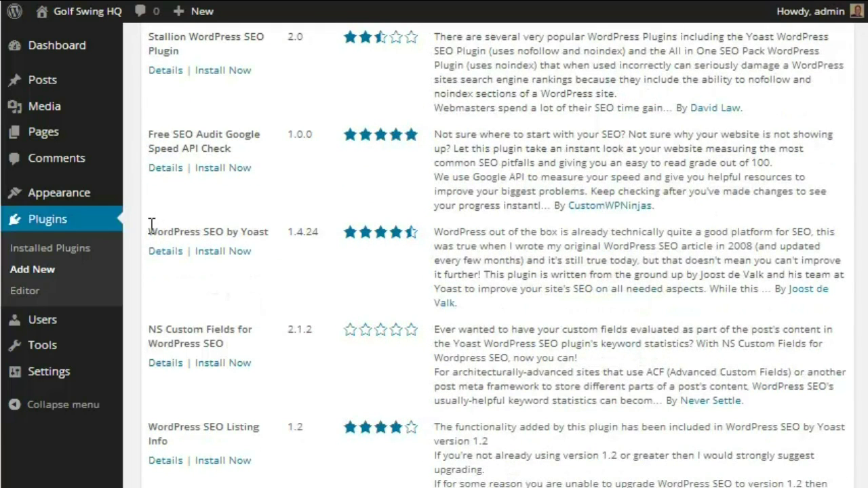
drag(149, 232, 275, 232)
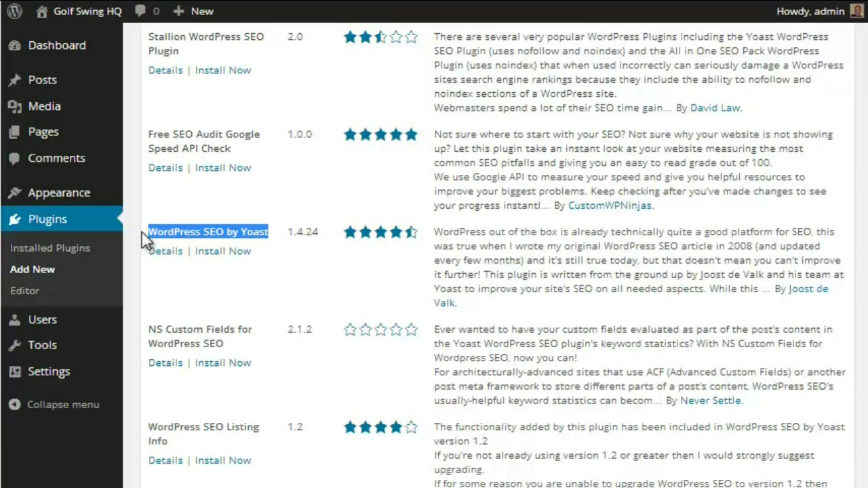
Install and activate WordPress SEO by Yoast, declining anonymous usage tracking
click(231, 256)
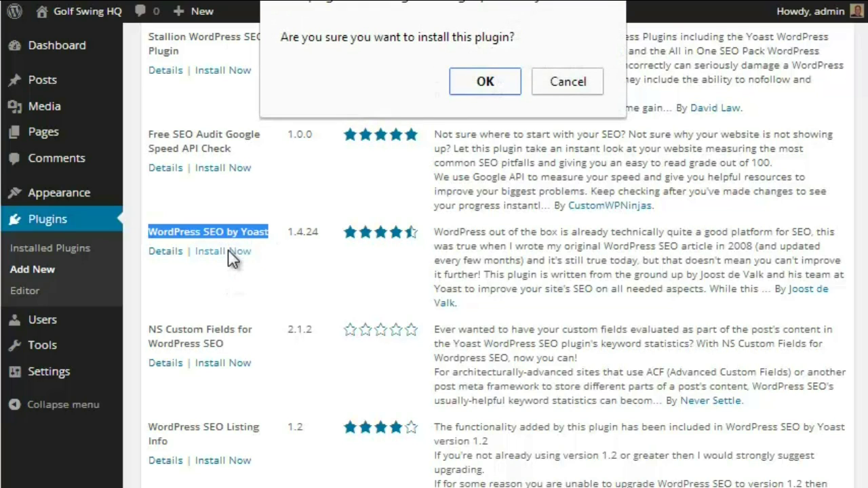
click(484, 87)
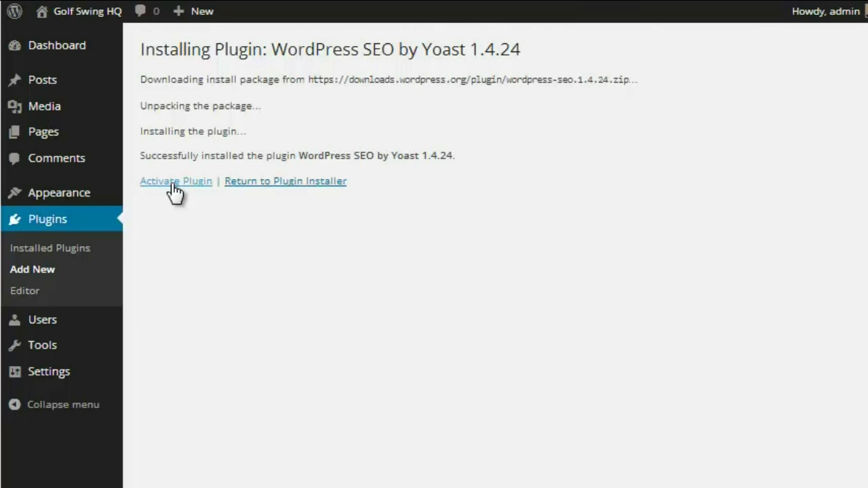
click(173, 183)
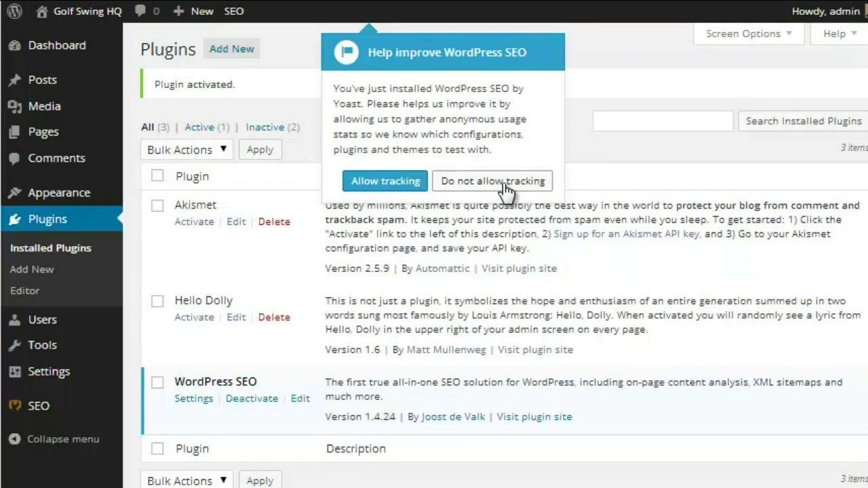
click(474, 182)
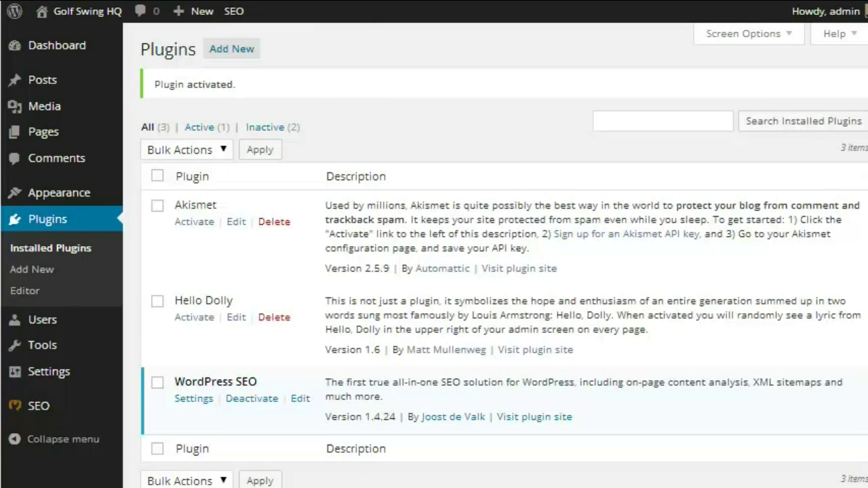
Search for 'w3 total cache' and install the W3 Total Cache plugin
click(238, 52)
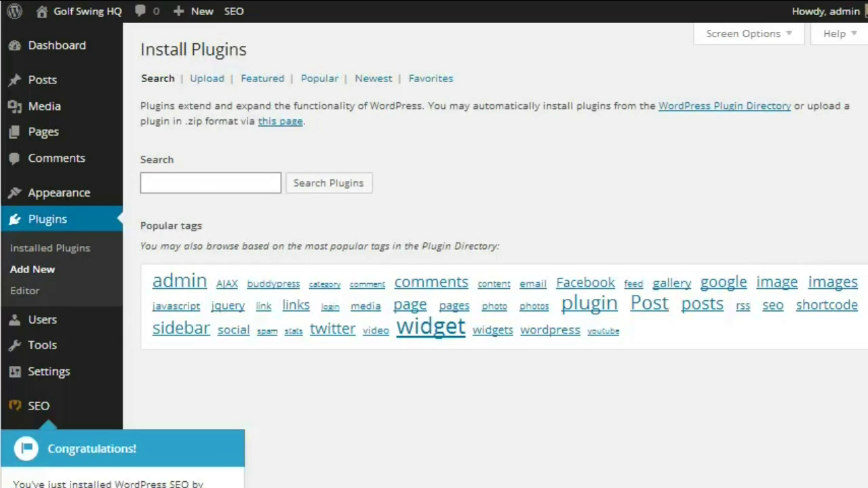
text(w3 total cache)
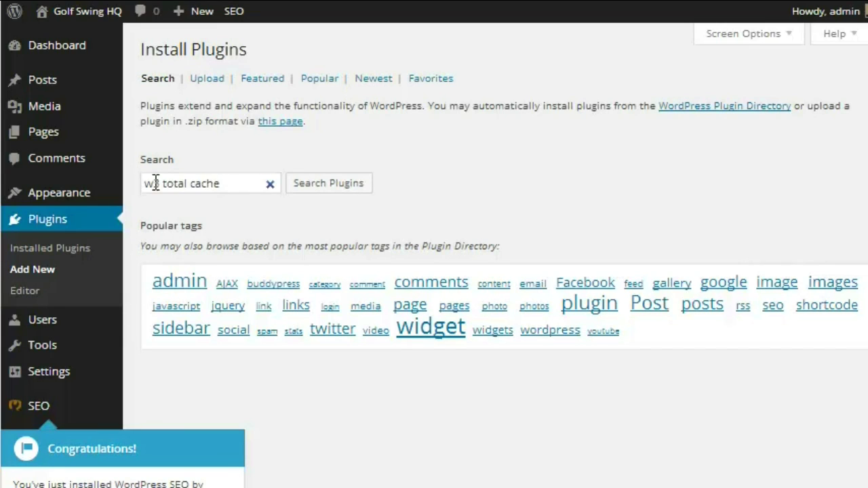
click(327, 188)
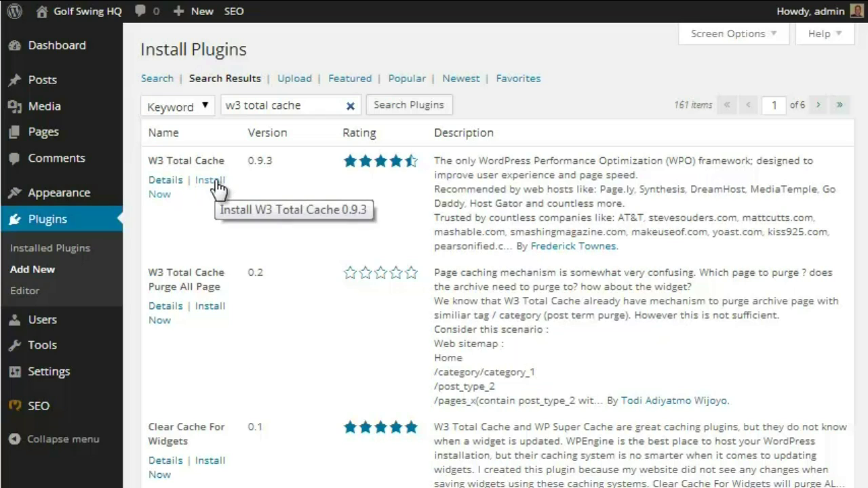
click(213, 181)
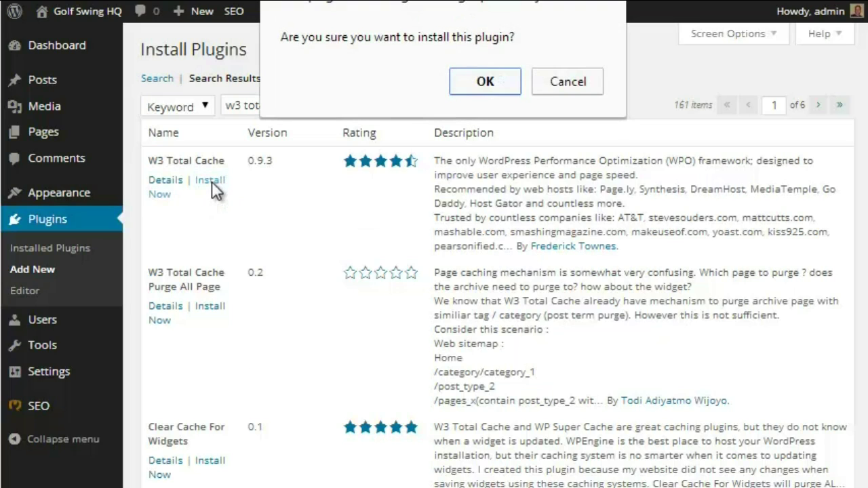
click(485, 83)
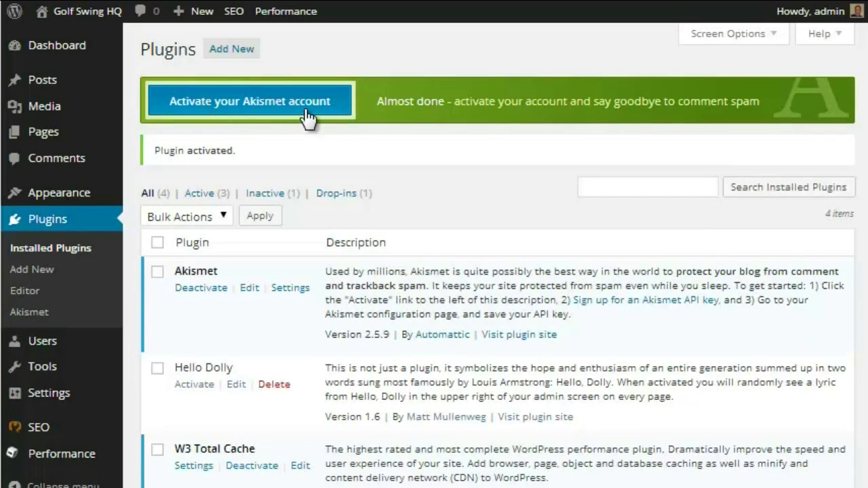
Start Akismet account setup and choose to enter an existing key
click(306, 112)
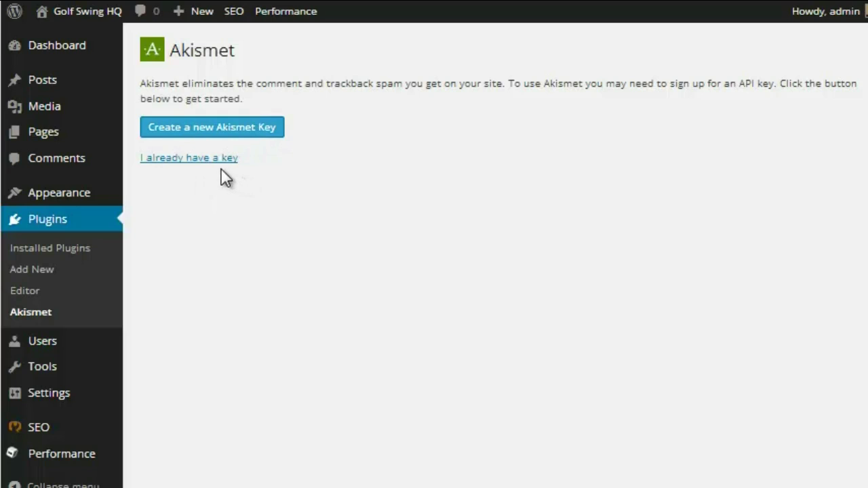
click(198, 159)
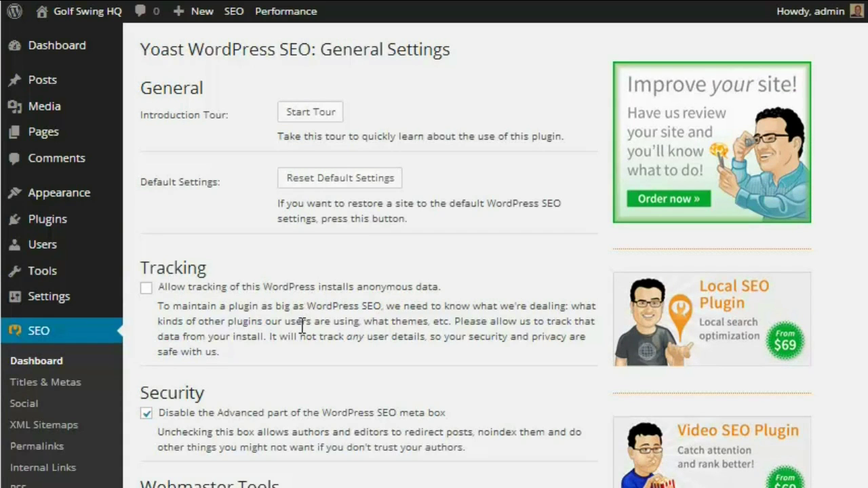
In SEO Titles & Metas, trim the Posts title template down to %%title%%
scroll(302, 318, down, 3)
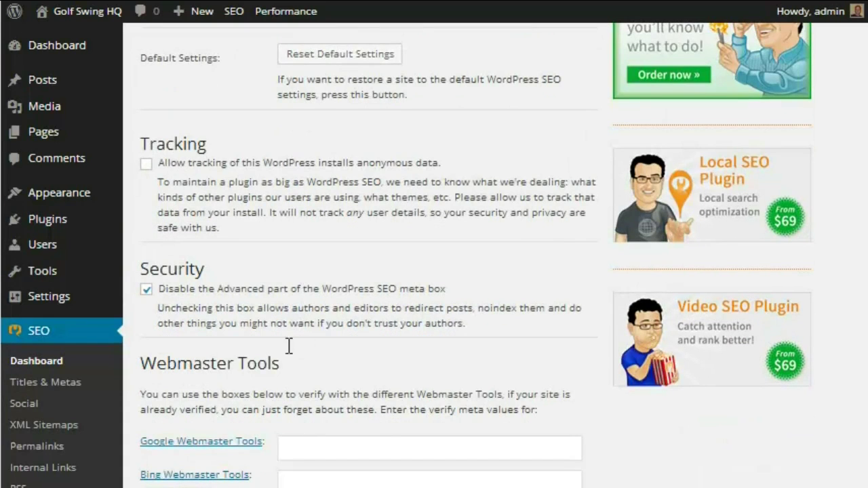
click(68, 386)
click(241, 90)
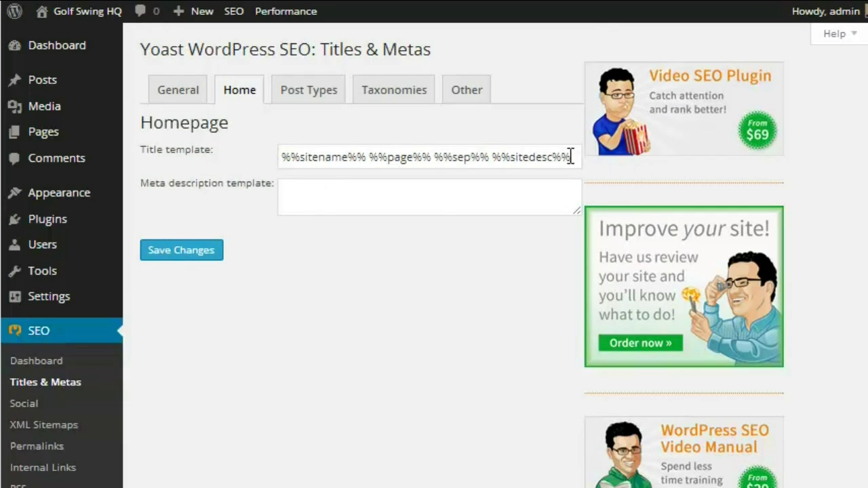
click(326, 203)
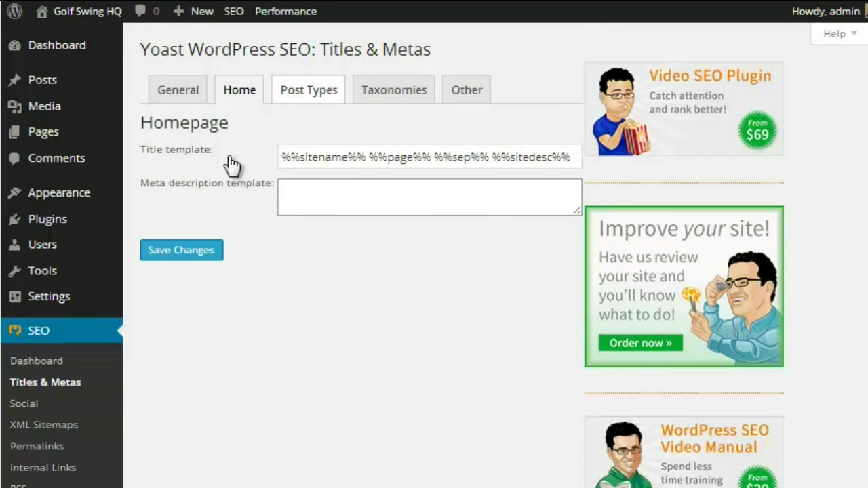
click(305, 92)
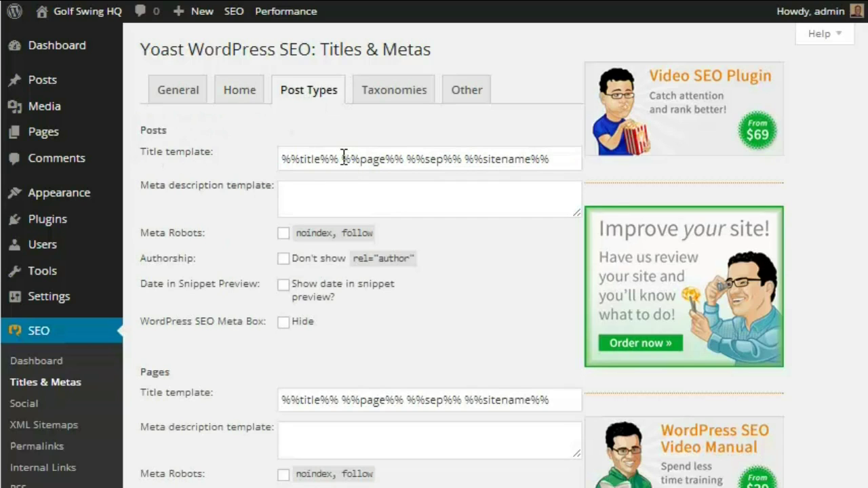
drag(341, 159, 567, 158)
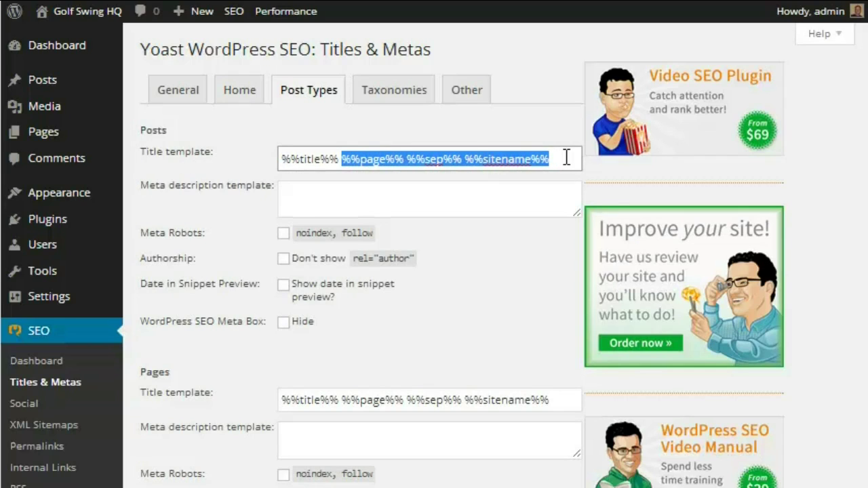
key(BackSpace)
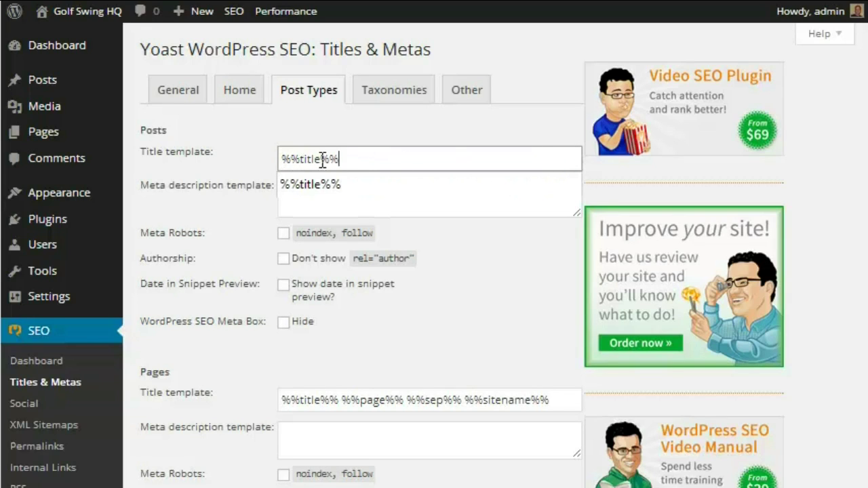
Trim the Pages title template to %%title%% as well
click(466, 264)
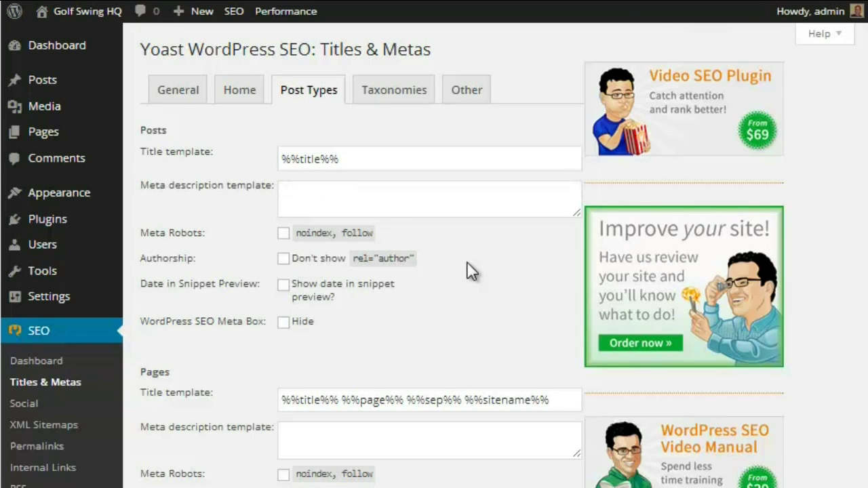
scroll(468, 268, down, 3)
drag(341, 299, 572, 297)
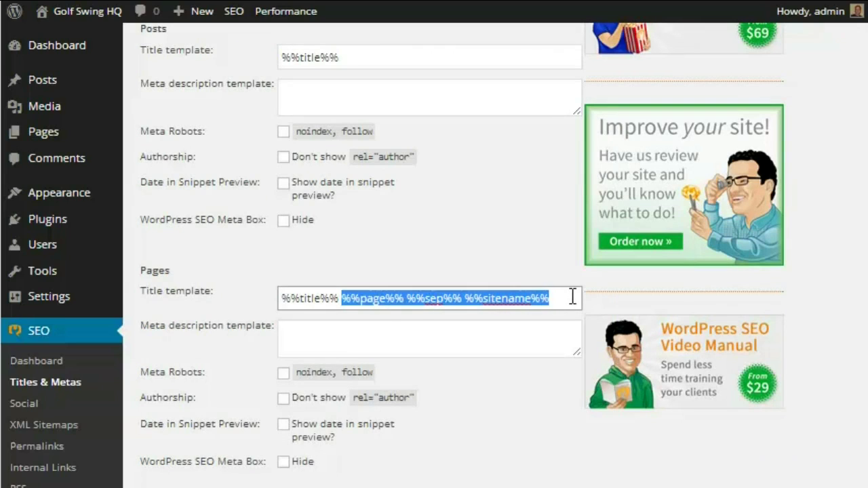
key(BackSpace)
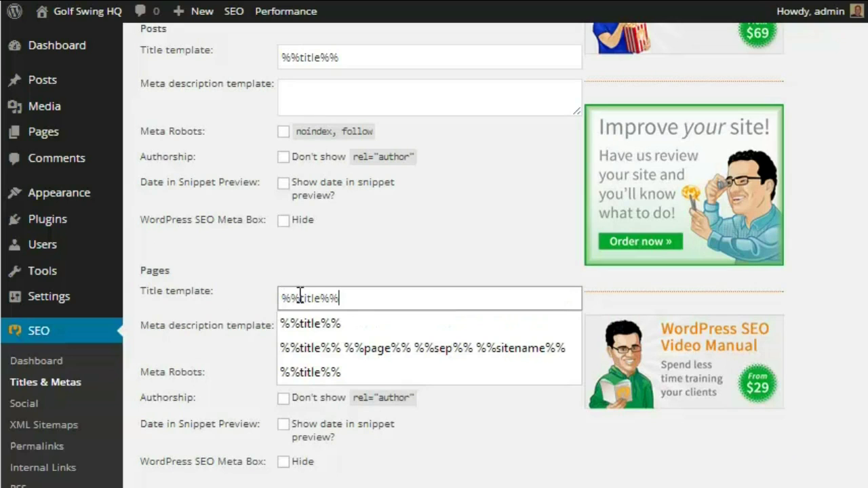
click(410, 261)
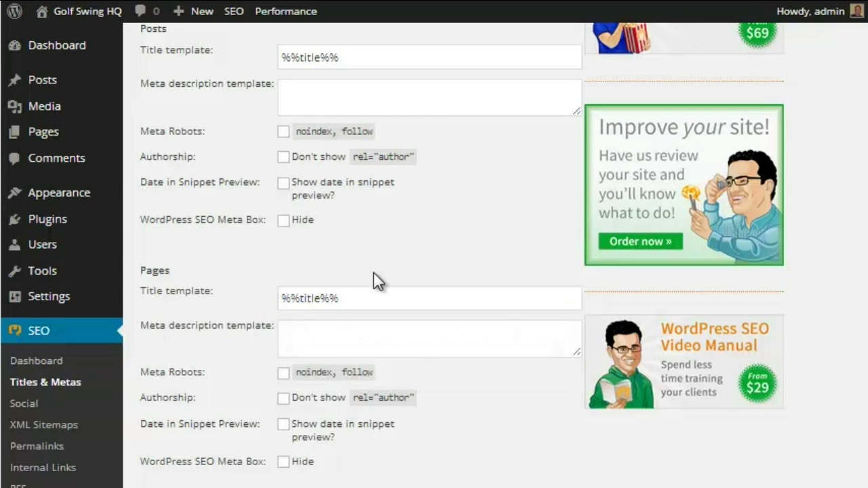
scroll(237, 339, down, 3)
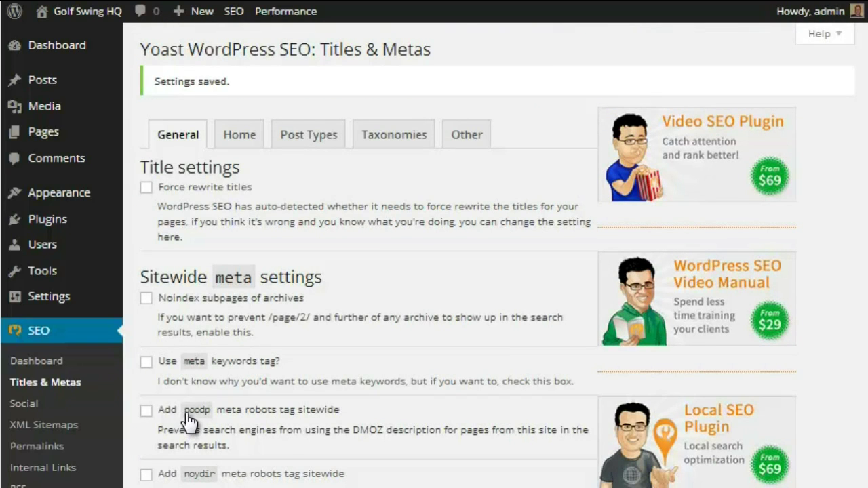
click(58, 425)
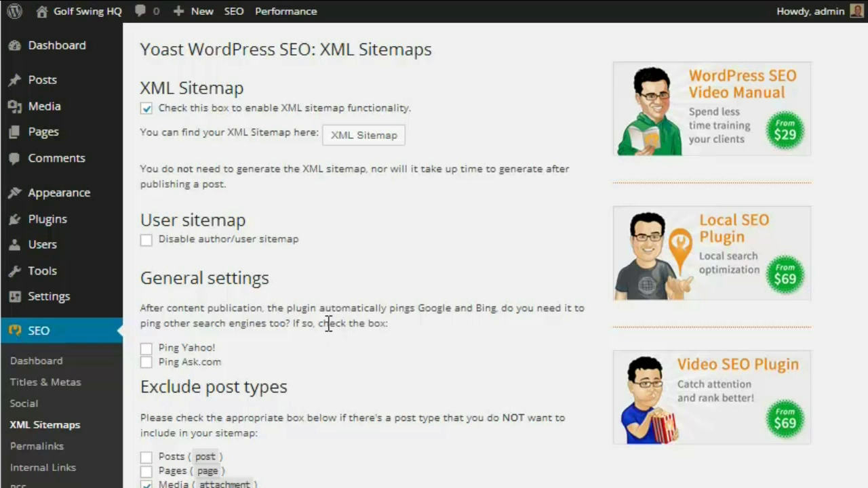
mouse_move(59, 193)
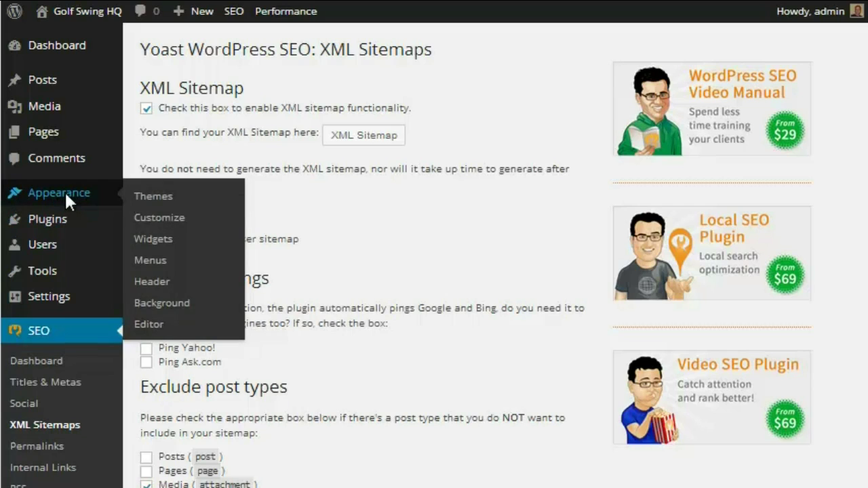
Open Appearance to view the three installed WordPress themes
click(66, 195)
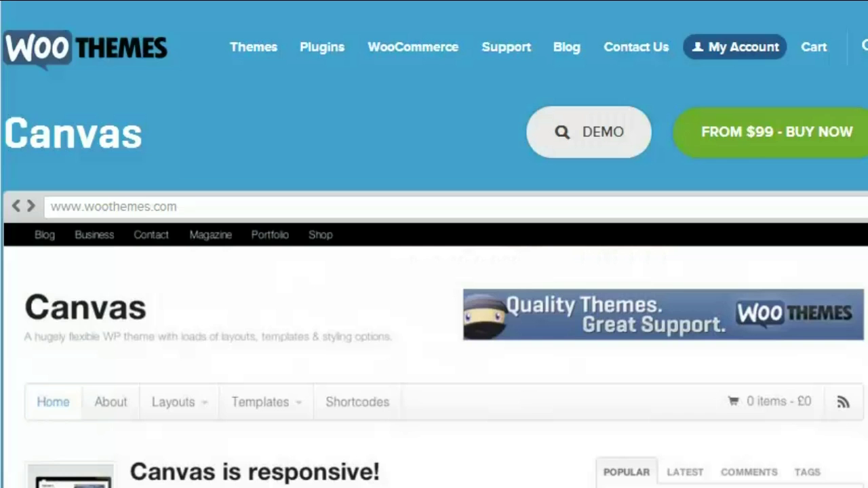
Zoom out the browser on the WooThemes Canvas product page
key(alt+f)
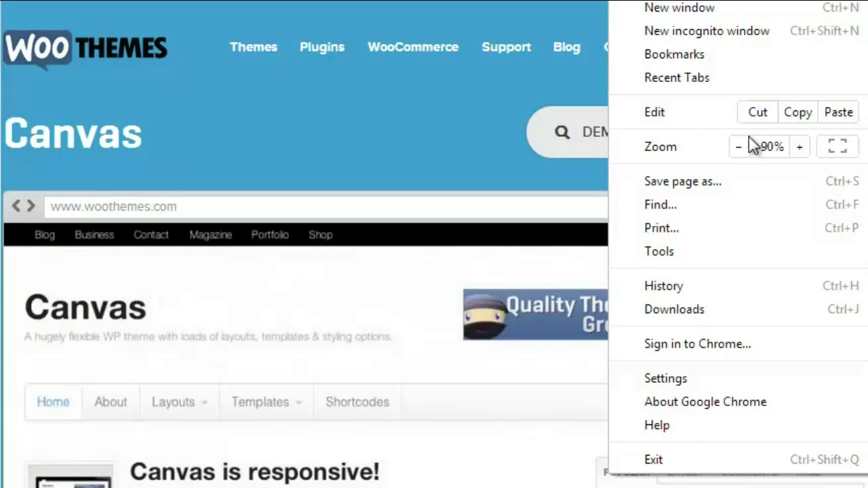
click(738, 148)
click(739, 148)
click(738, 147)
click(341, 122)
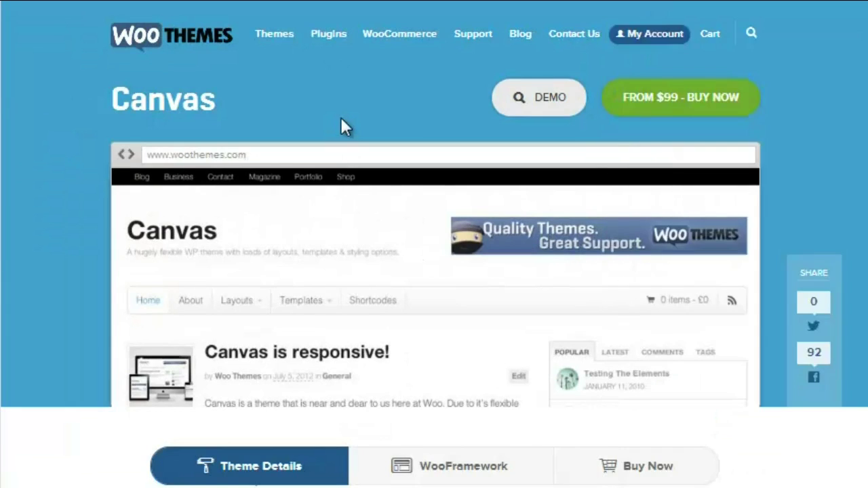
scroll(336, 226, down, 2)
scroll(345, 262, up, 2)
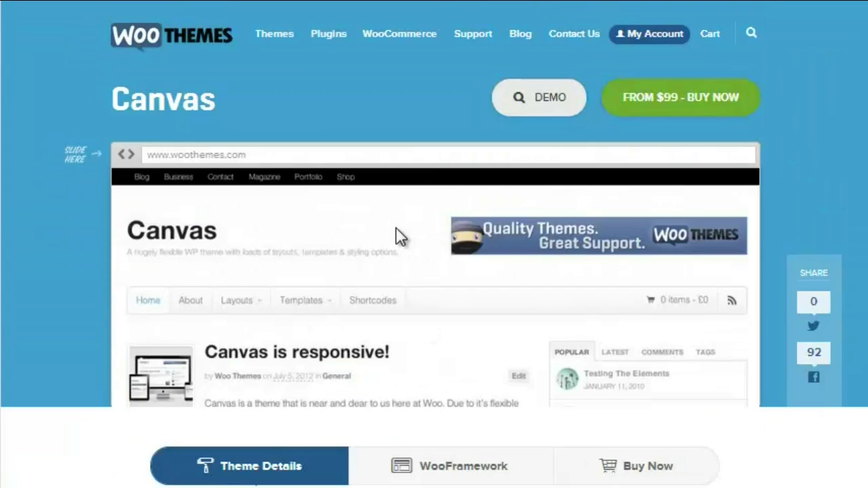
Open the live Canvas demo and scroll through it
click(532, 104)
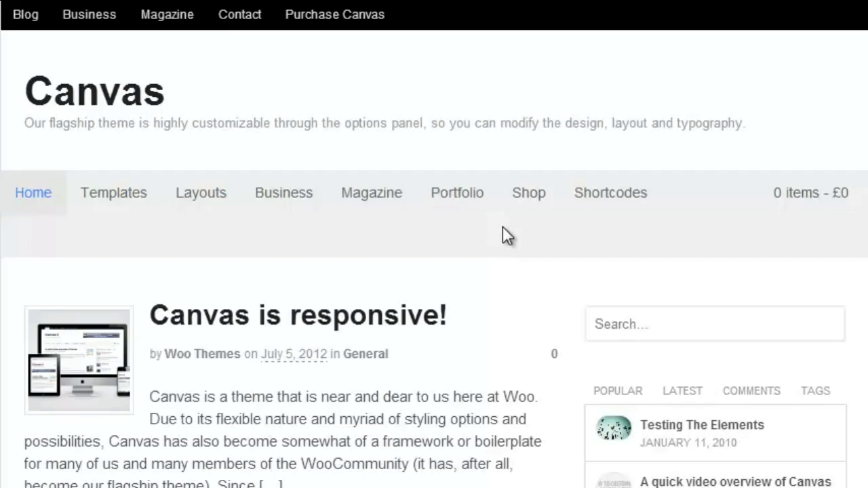
scroll(501, 244, down, 3)
scroll(498, 235, down, 3)
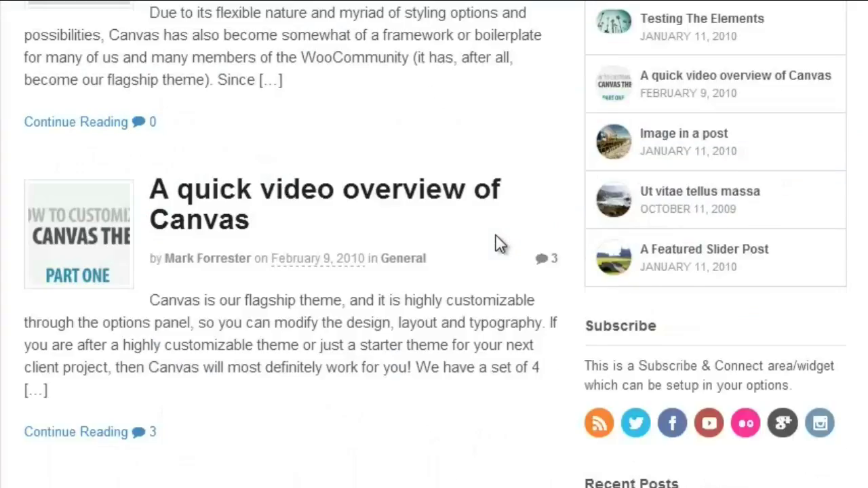
scroll(498, 235, down, 3)
scroll(498, 235, down, 4)
scroll(499, 239, up, 10)
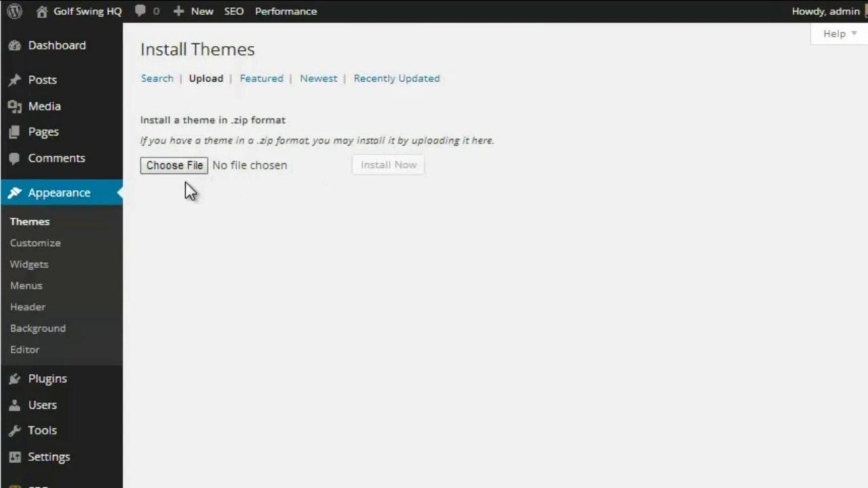
Upload canvas.zip, install it, and activate the Canvas theme
key(Return)
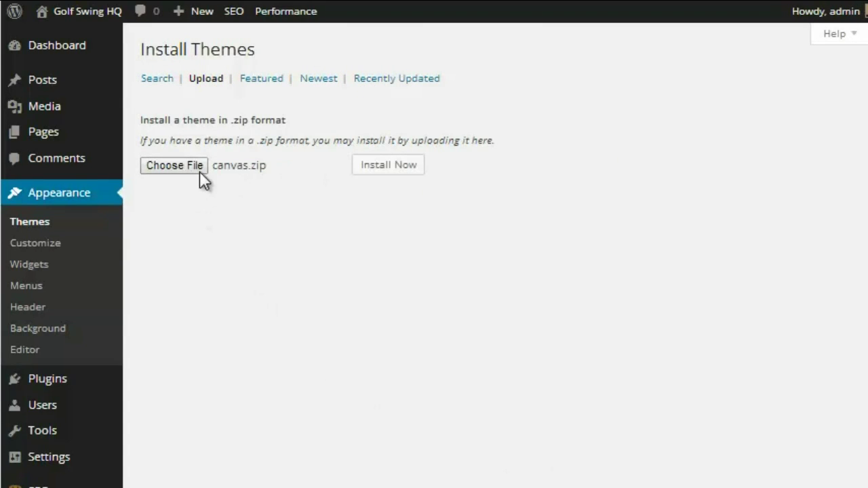
click(396, 171)
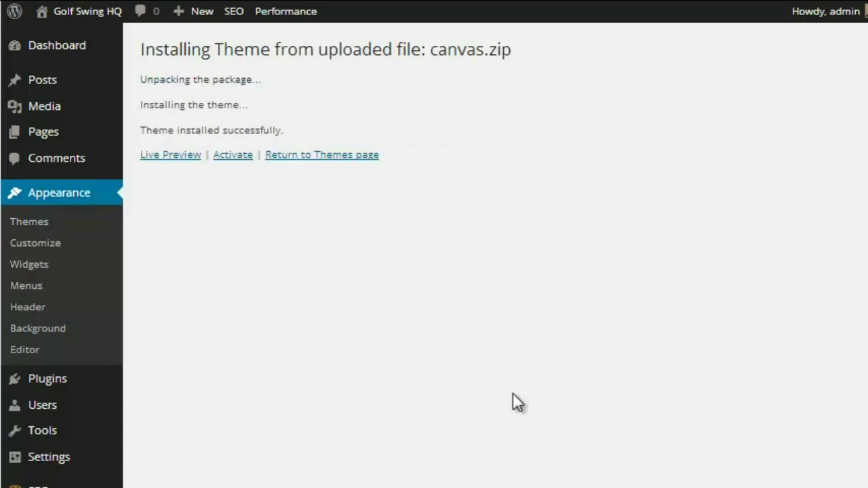
click(235, 156)
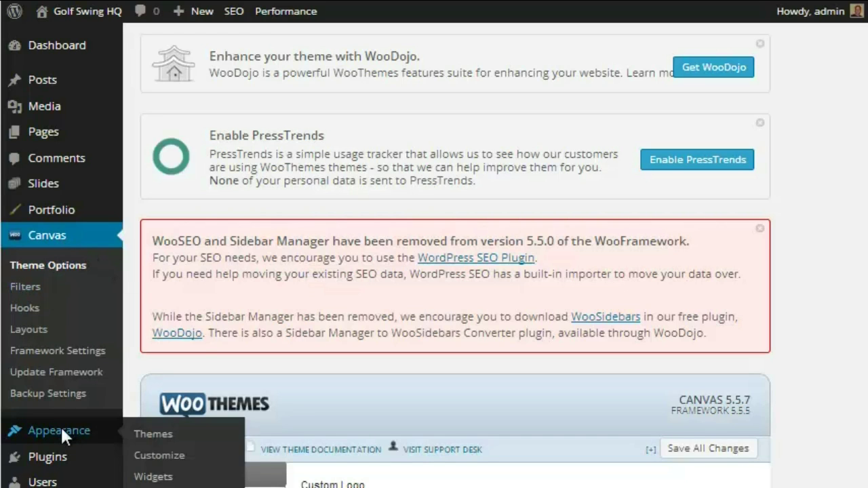
click(61, 430)
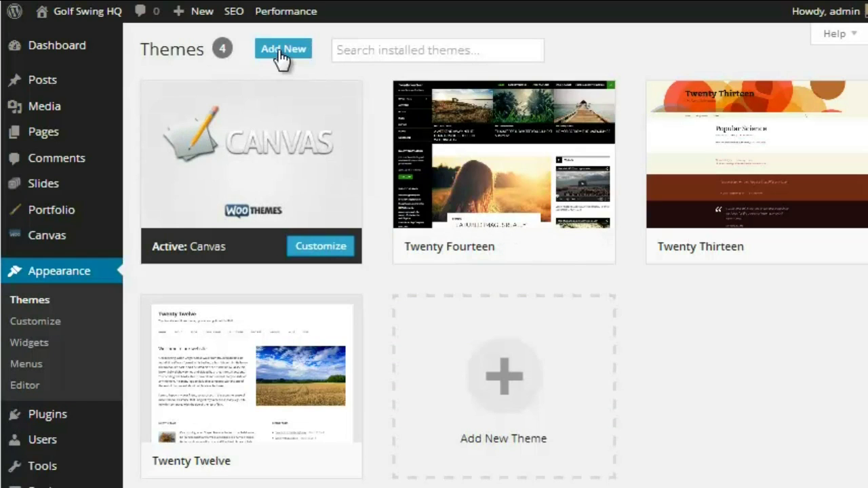
Browse the Featured tab of the Install Themes directory, scrolling through the grid
click(282, 54)
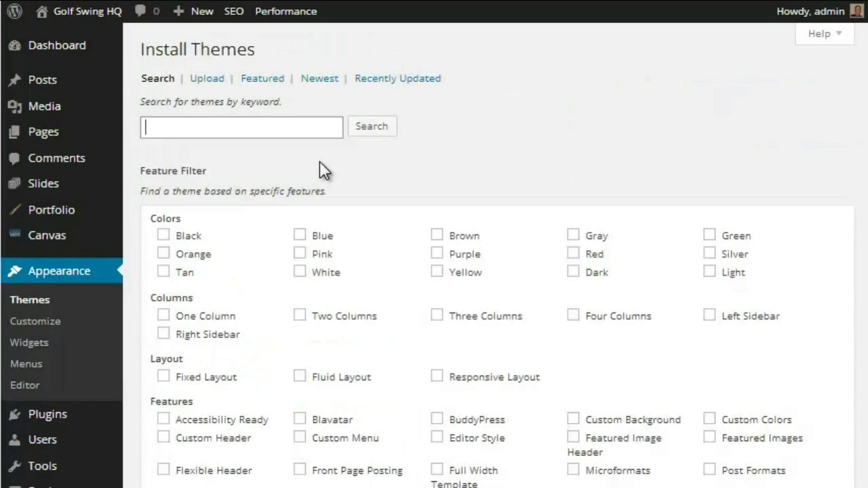
click(262, 81)
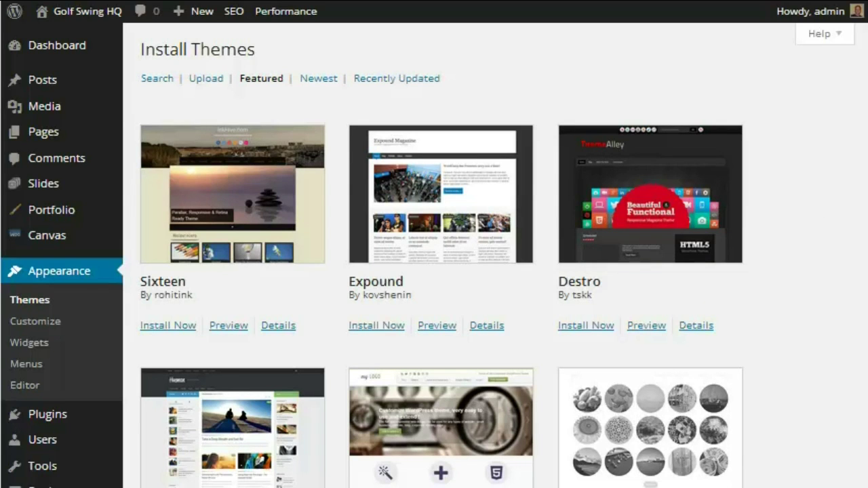
scroll(498, 256, down, 2)
scroll(497, 255, down, 2)
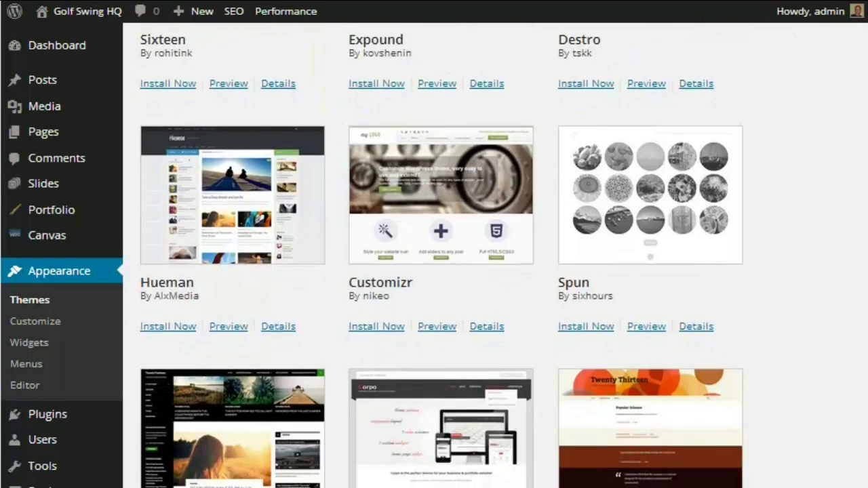
scroll(498, 255, down, 1)
scroll(497, 255, down, 1)
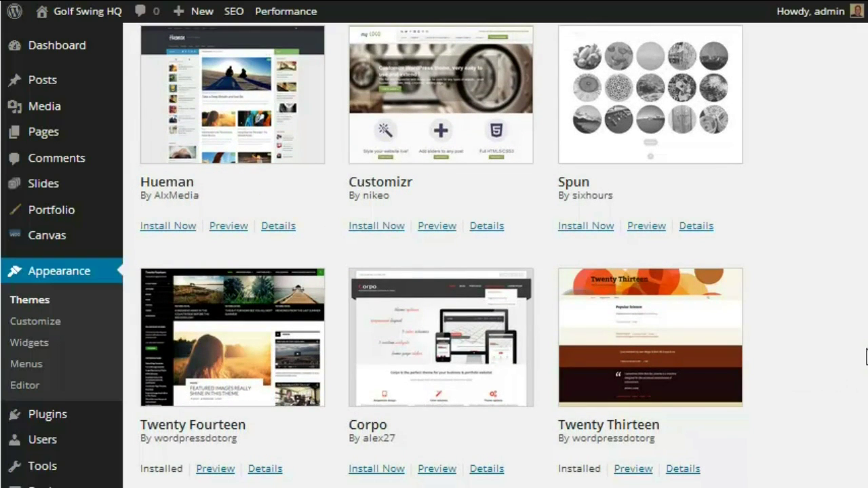
scroll(867, 357, down, 1)
scroll(867, 358, up, 3)
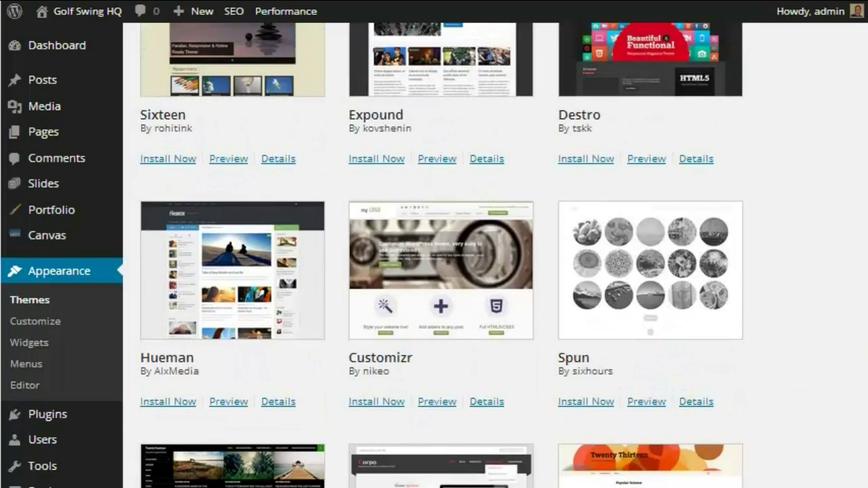
scroll(867, 358, up, 4)
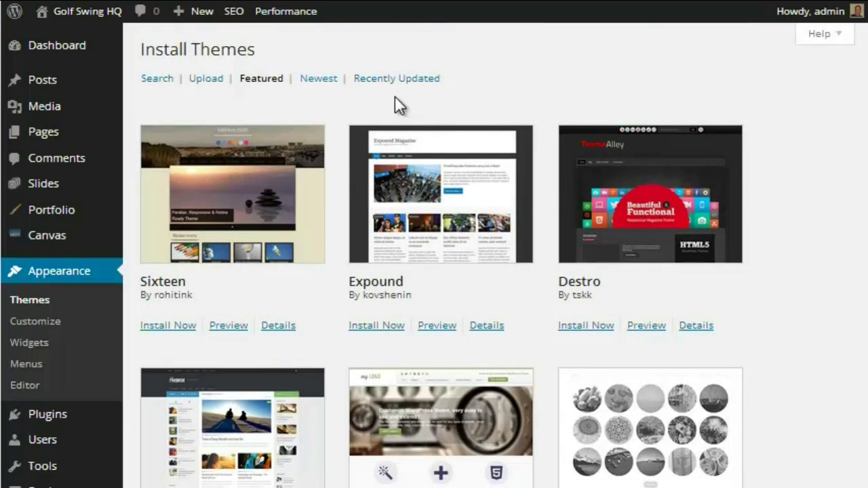
Browse the Recently Updated themes list, such as DMS, PrivateBusiness and Inkzine
click(412, 80)
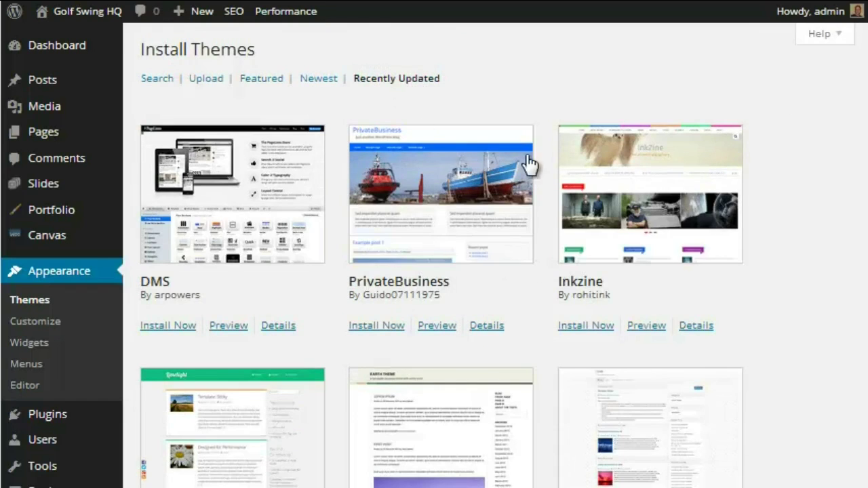
scroll(406, 298, down, 3)
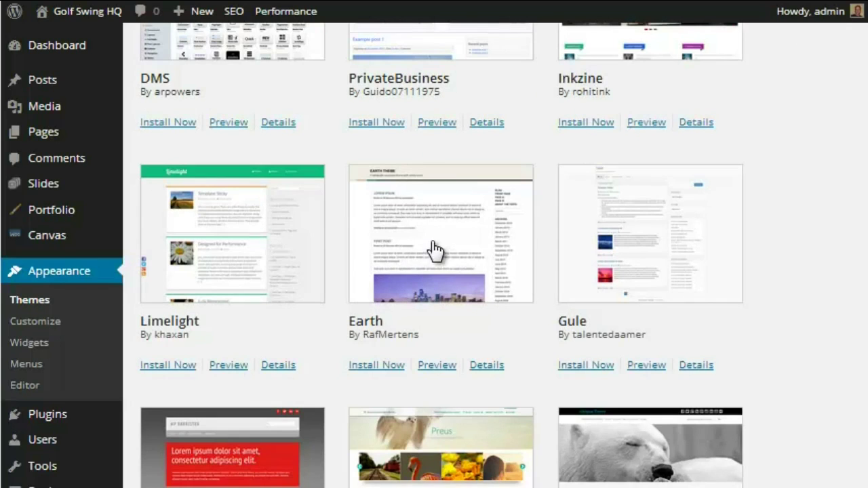
scroll(419, 285, down, 3)
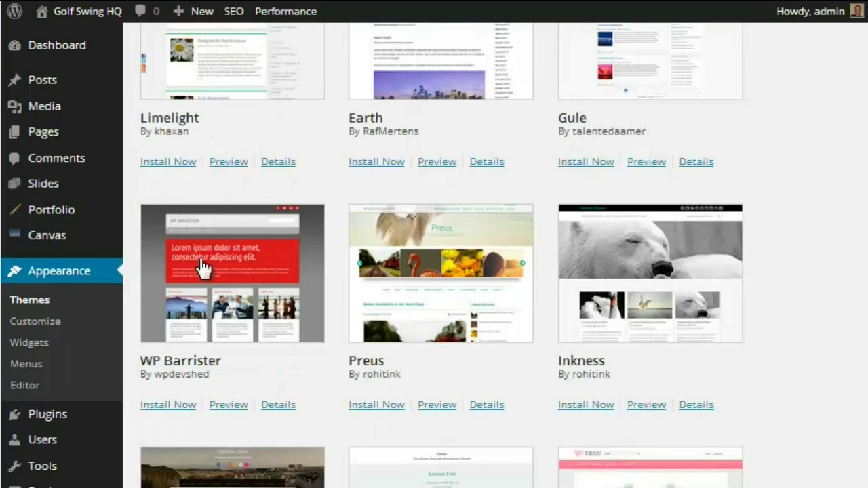
scroll(273, 343, up, 6)
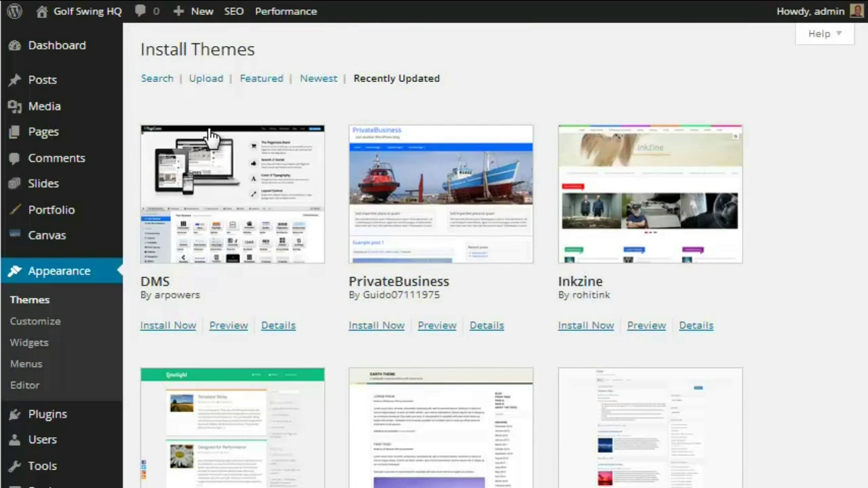
Review the theme keyword search and feature filters, then go back to installed themes
click(156, 80)
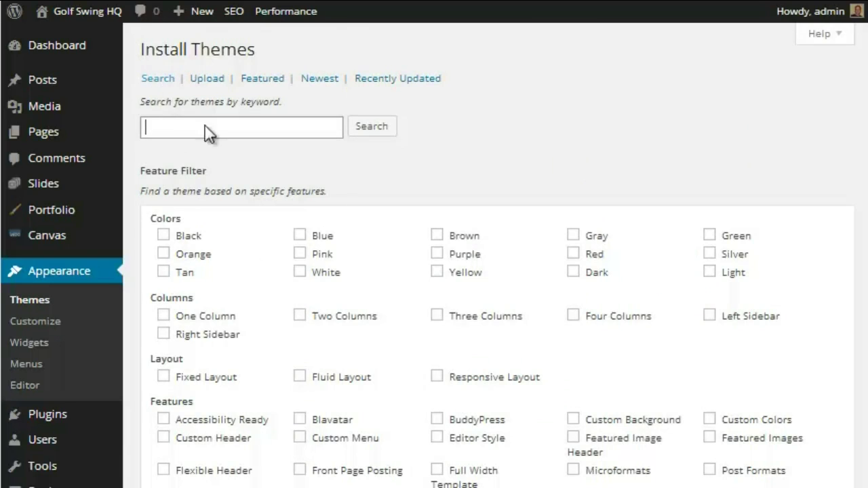
scroll(400, 283, down, 1)
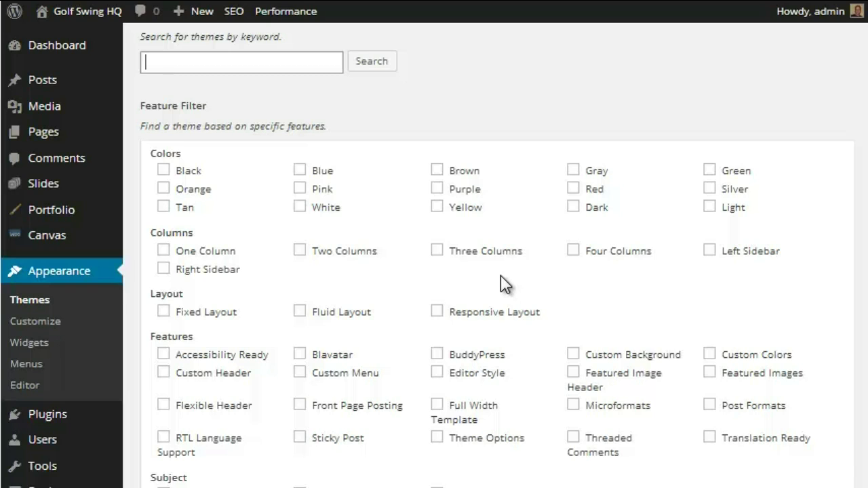
click(59, 277)
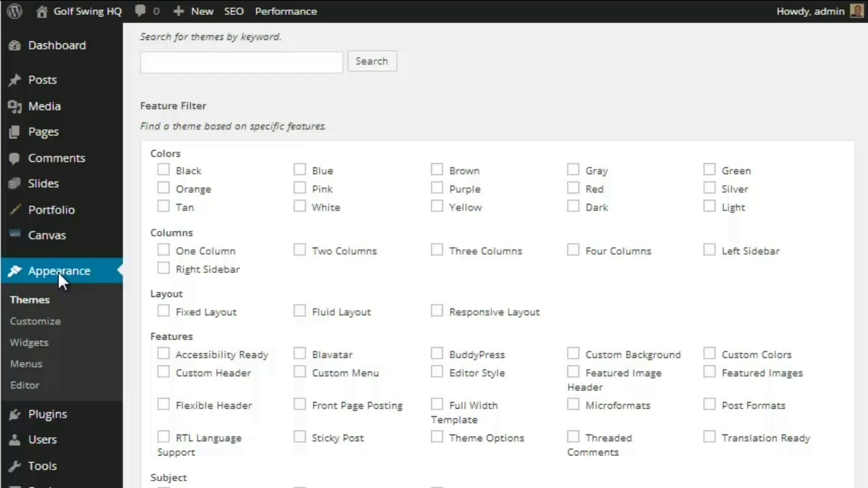